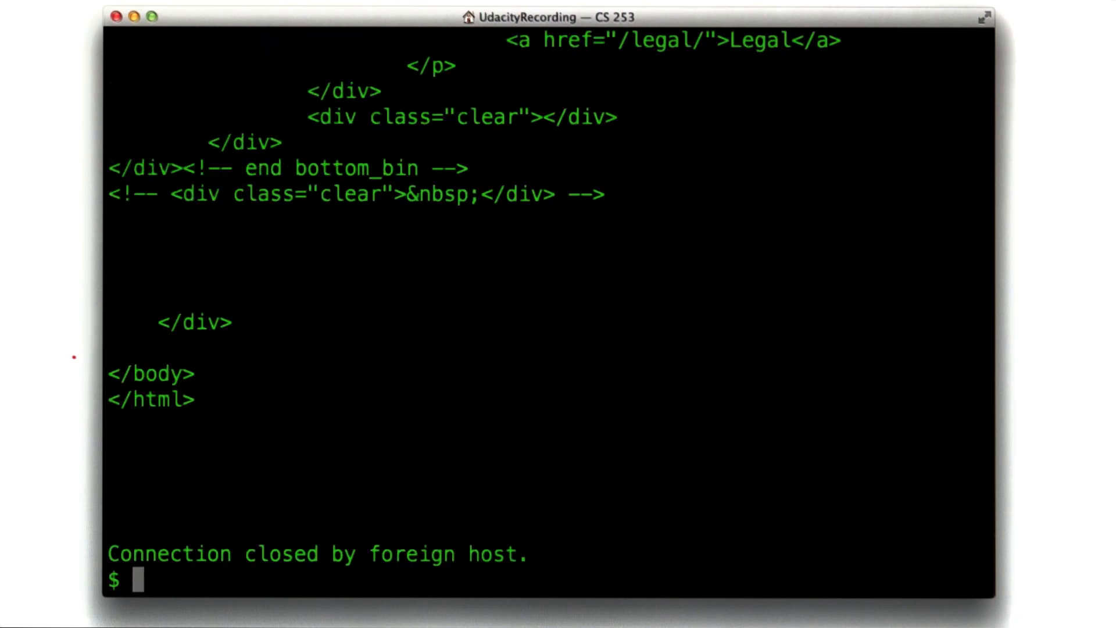
pyautogui.scroll(10, 550, 305)
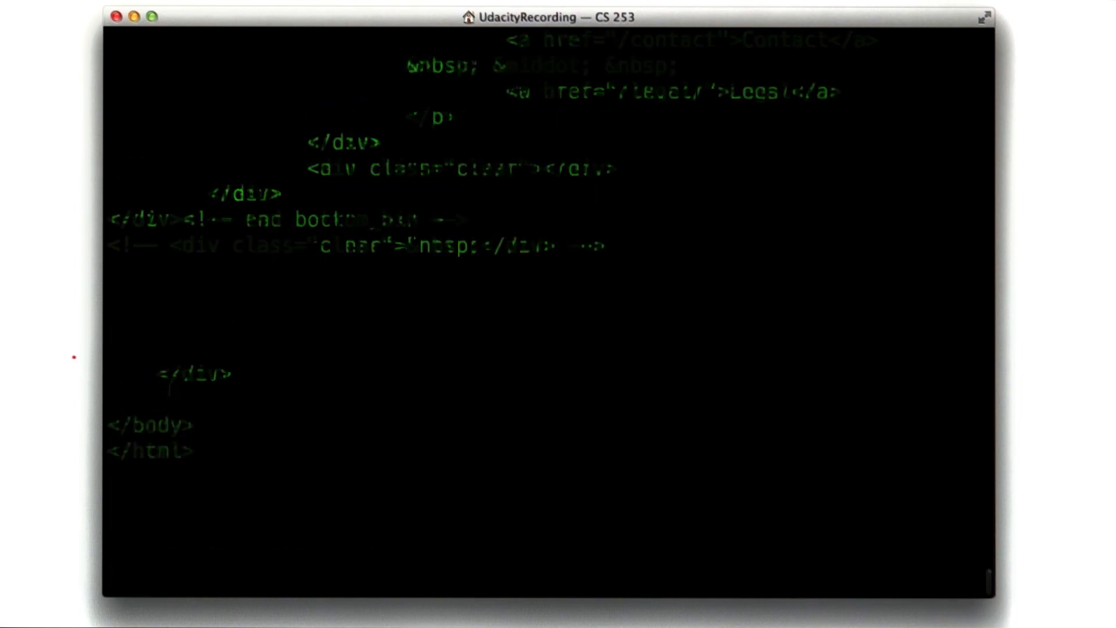
pyautogui.scroll(10, 549, 305)
pyautogui.scroll(10, 550, 305)
pyautogui.scroll(10, 549, 305)
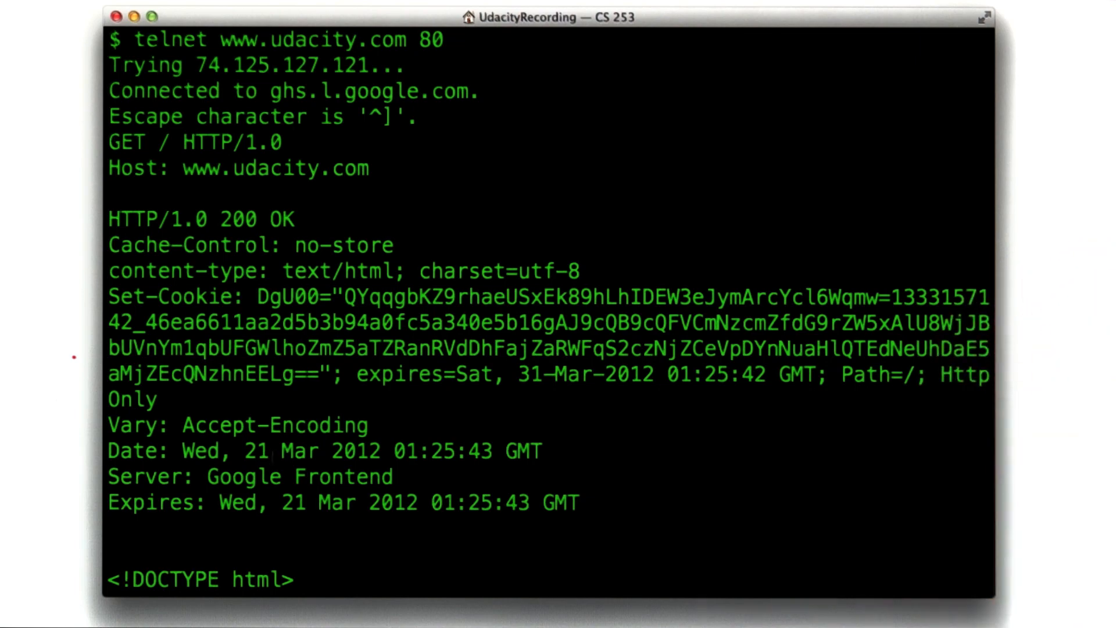
pyautogui.scroll(-5, 549, 314)
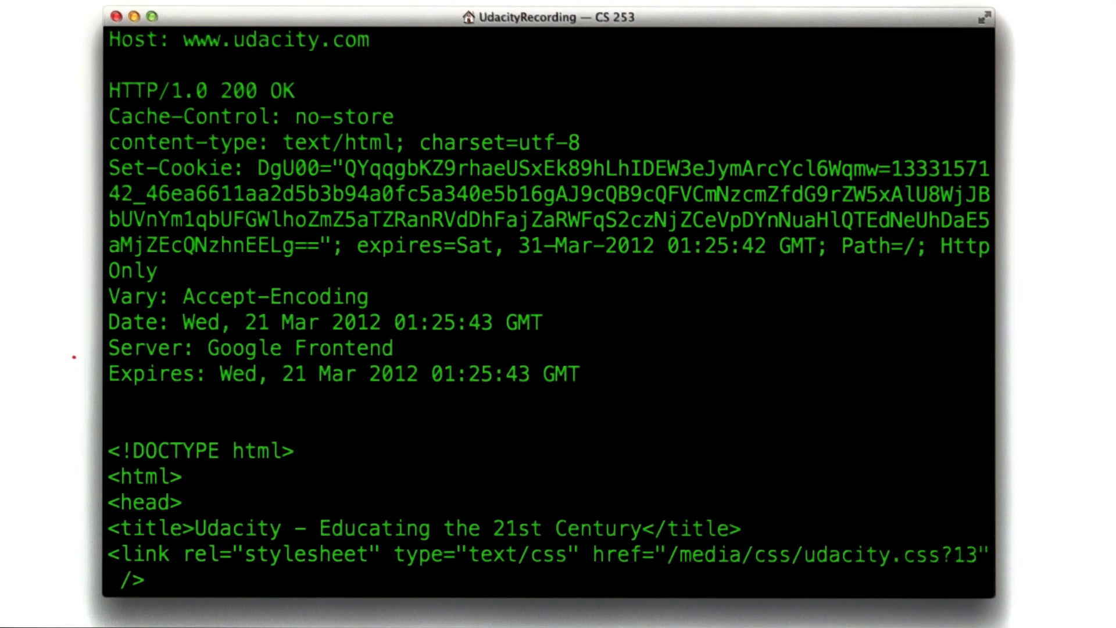
pyautogui.scroll(-3, 285, 477)
pyautogui.scroll(-6, 285, 477)
pyautogui.scroll(-3, 288, 477)
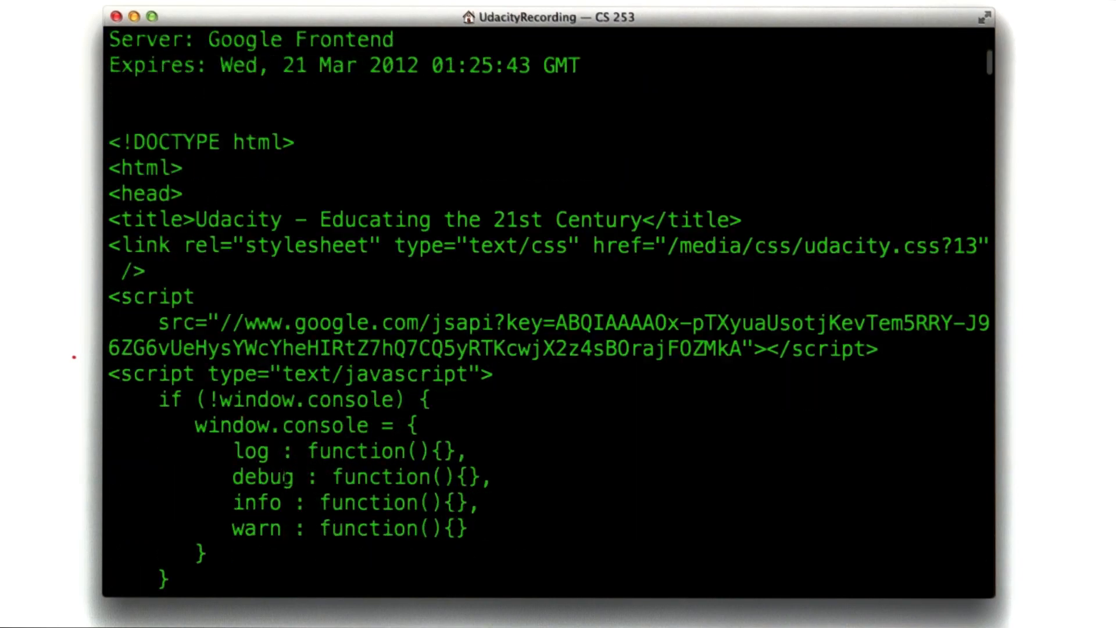
pyautogui.scroll(-8, 286, 477)
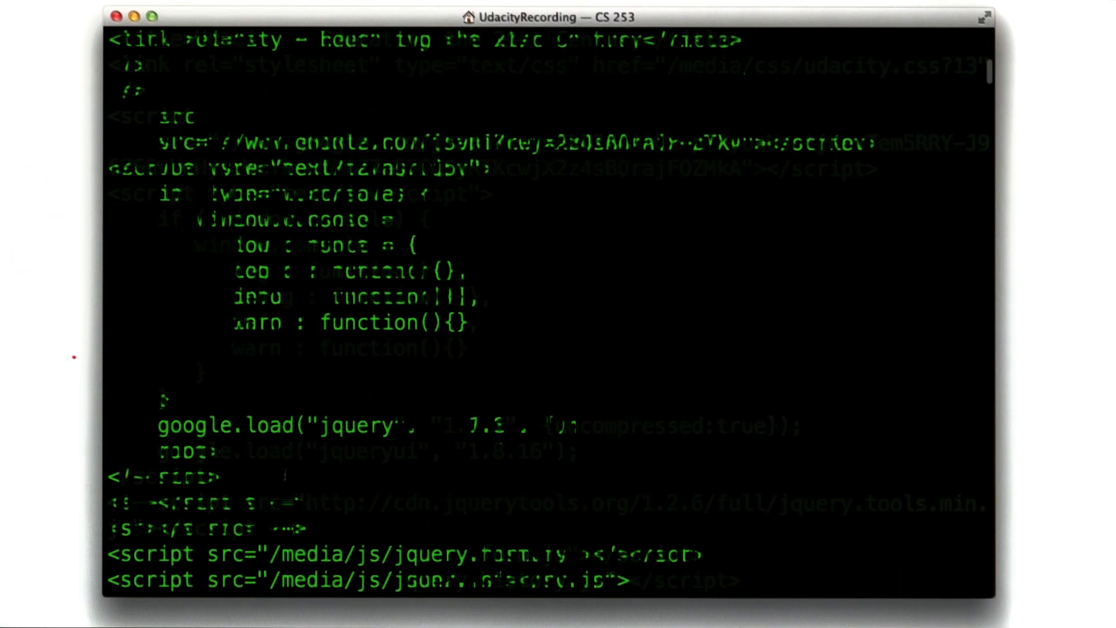
pyautogui.scroll(-5, 286, 477)
pyautogui.scroll(-5, 285, 477)
pyautogui.scroll(-5, 285, 477)
pyautogui.scroll(-3, 286, 477)
pyautogui.scroll(-5, 550, 314)
pyautogui.scroll(-5, 550, 314)
pyautogui.scroll(-5, 550, 314)
pyautogui.scroll(-5, 550, 314)
pyautogui.scroll(-5, 293, 469)
pyautogui.scroll(-5, 293, 469)
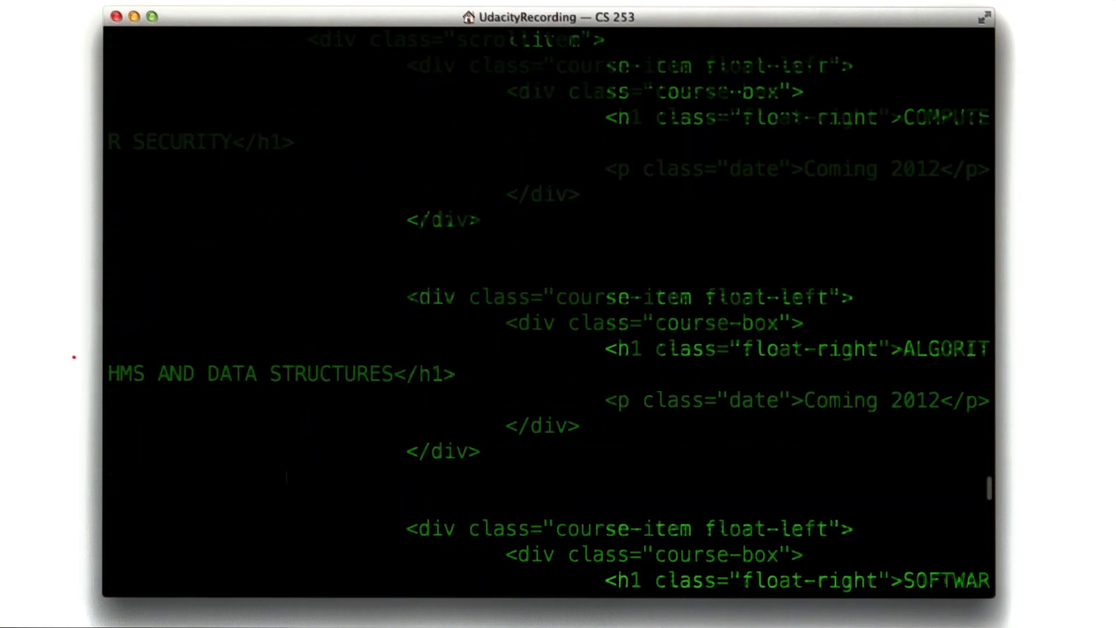